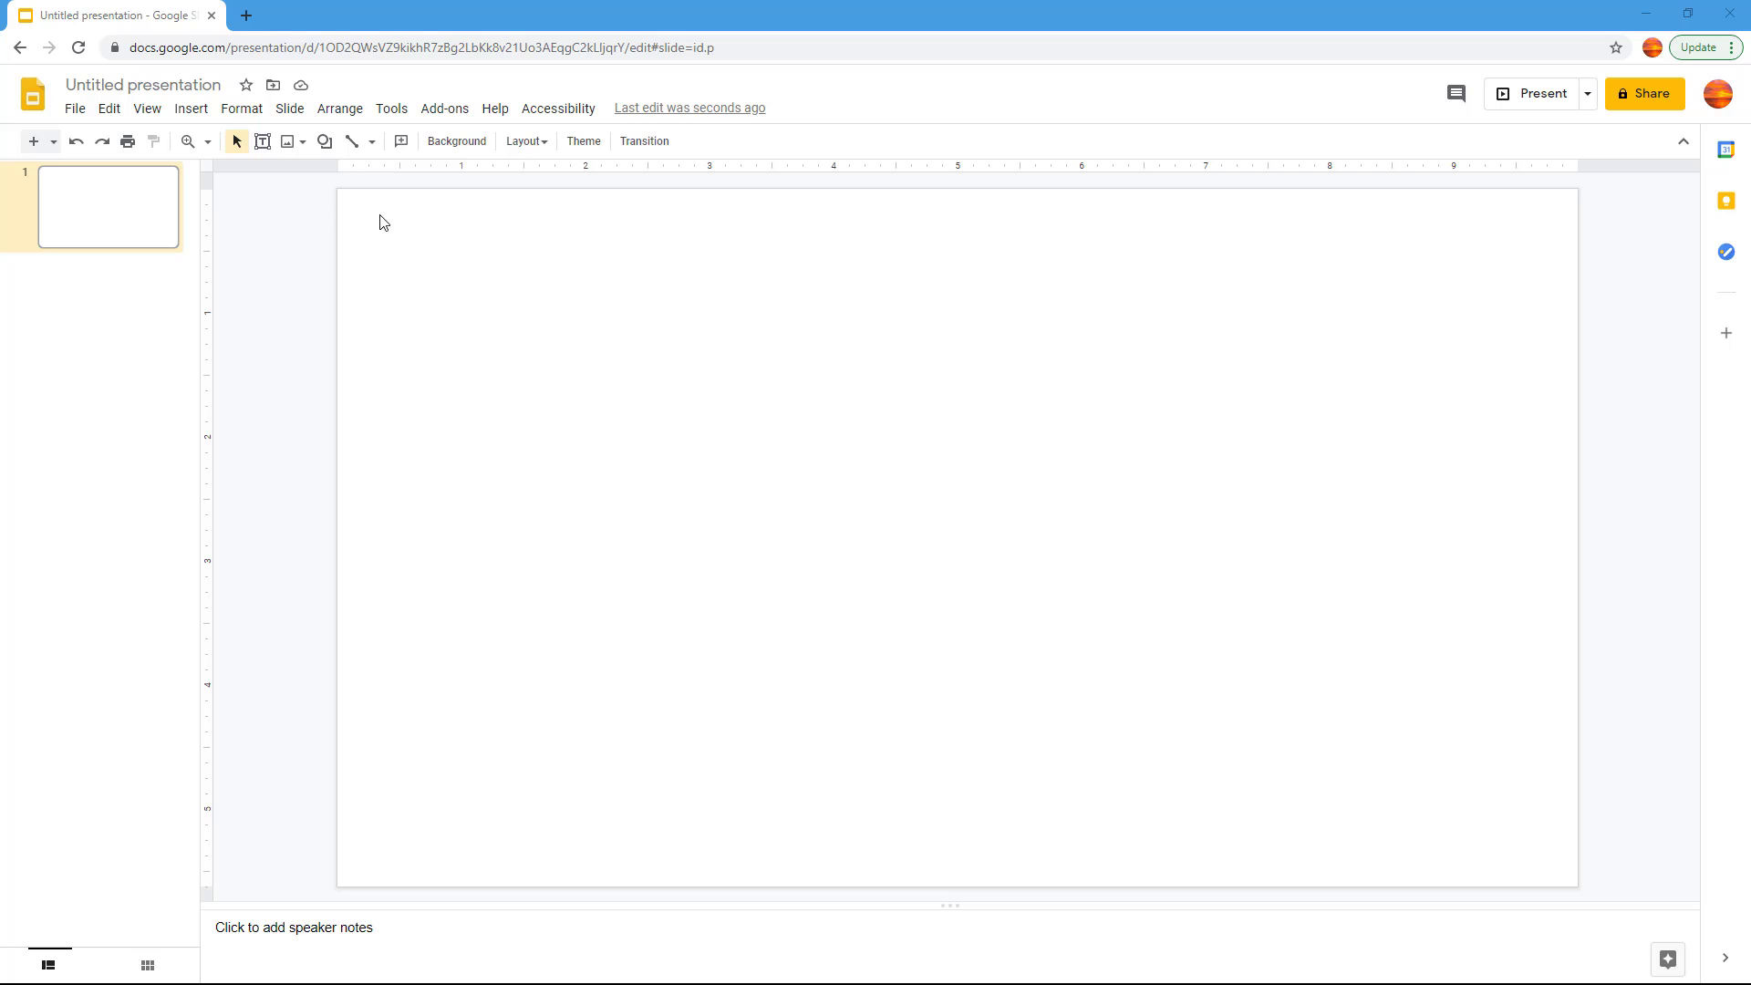
Draw a Curve line from the left, dipping low in the middle and ending on the right.
left_click(370, 143)
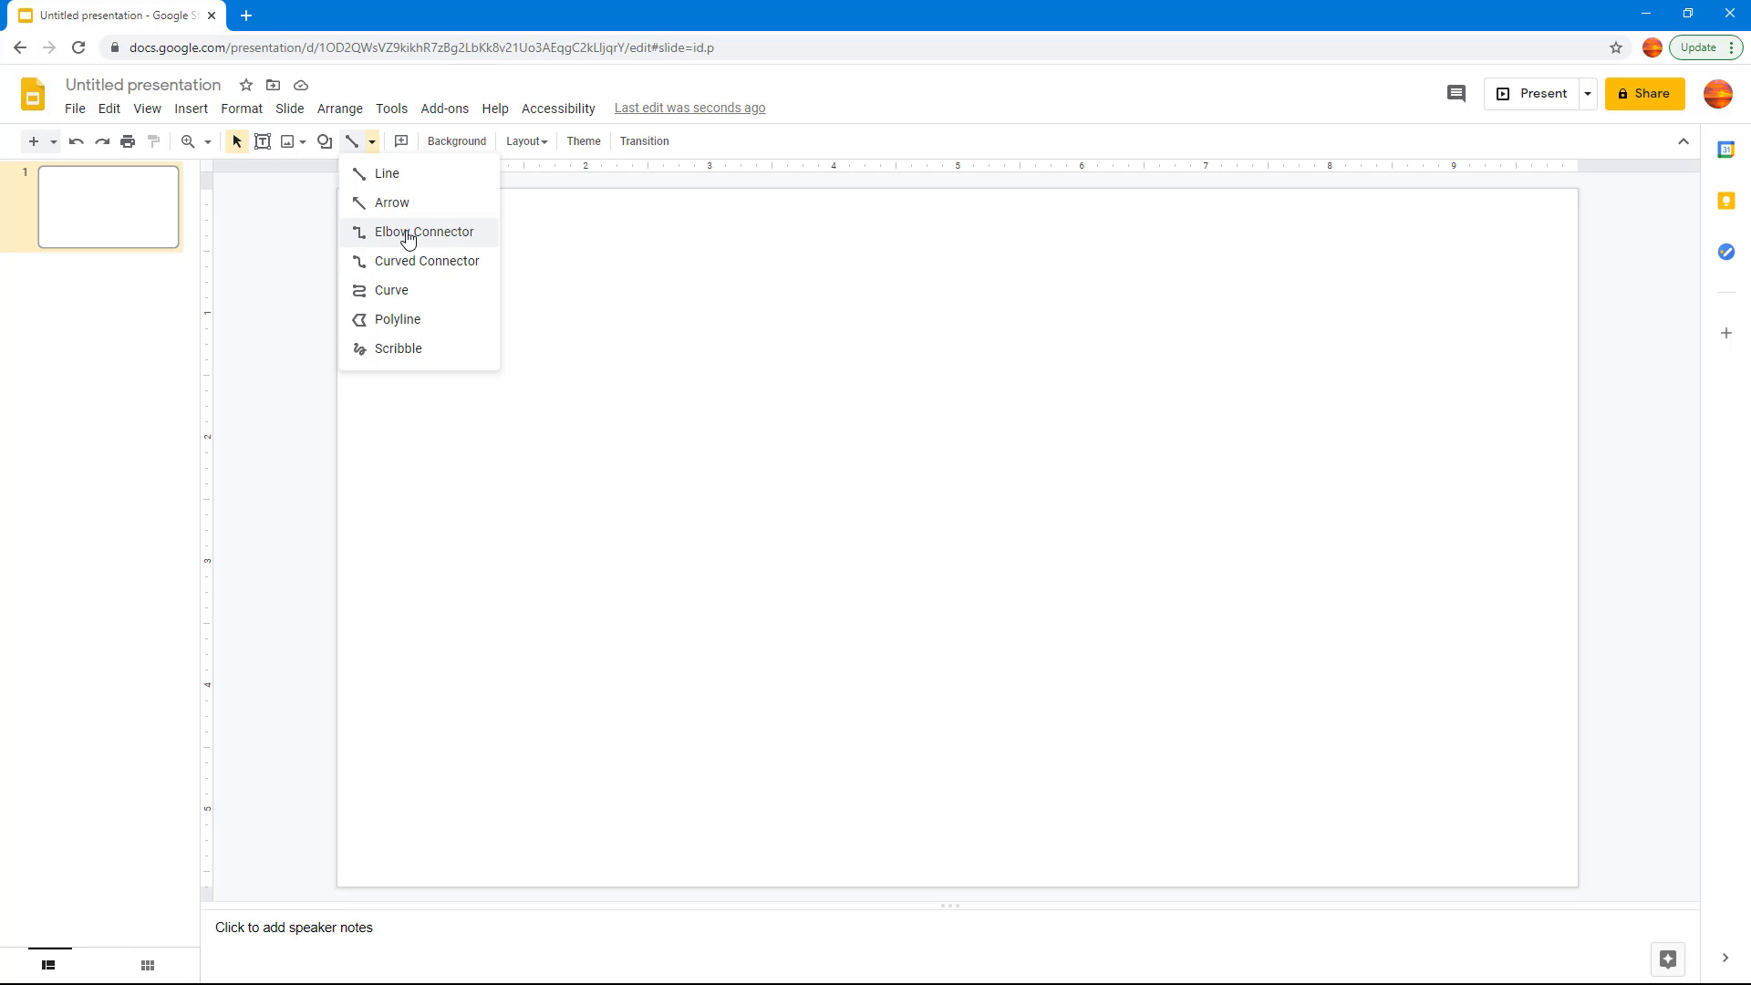
left_click(424, 290)
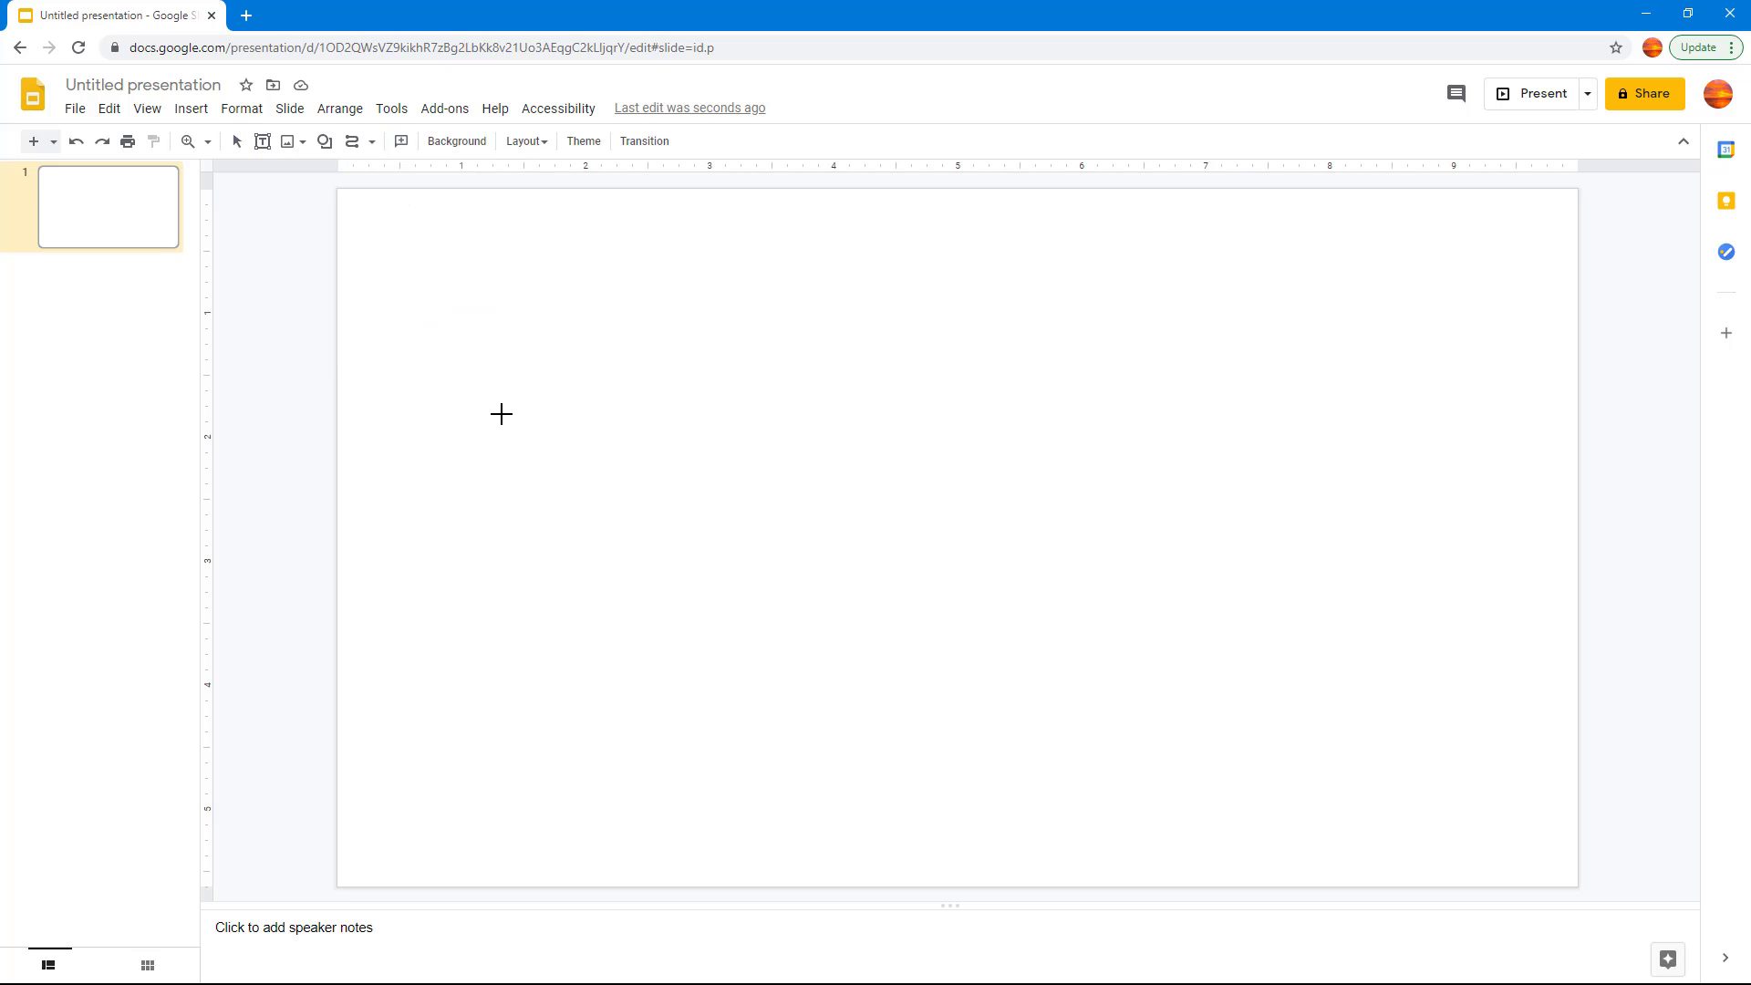
left_click(504, 414)
left_click(803, 535)
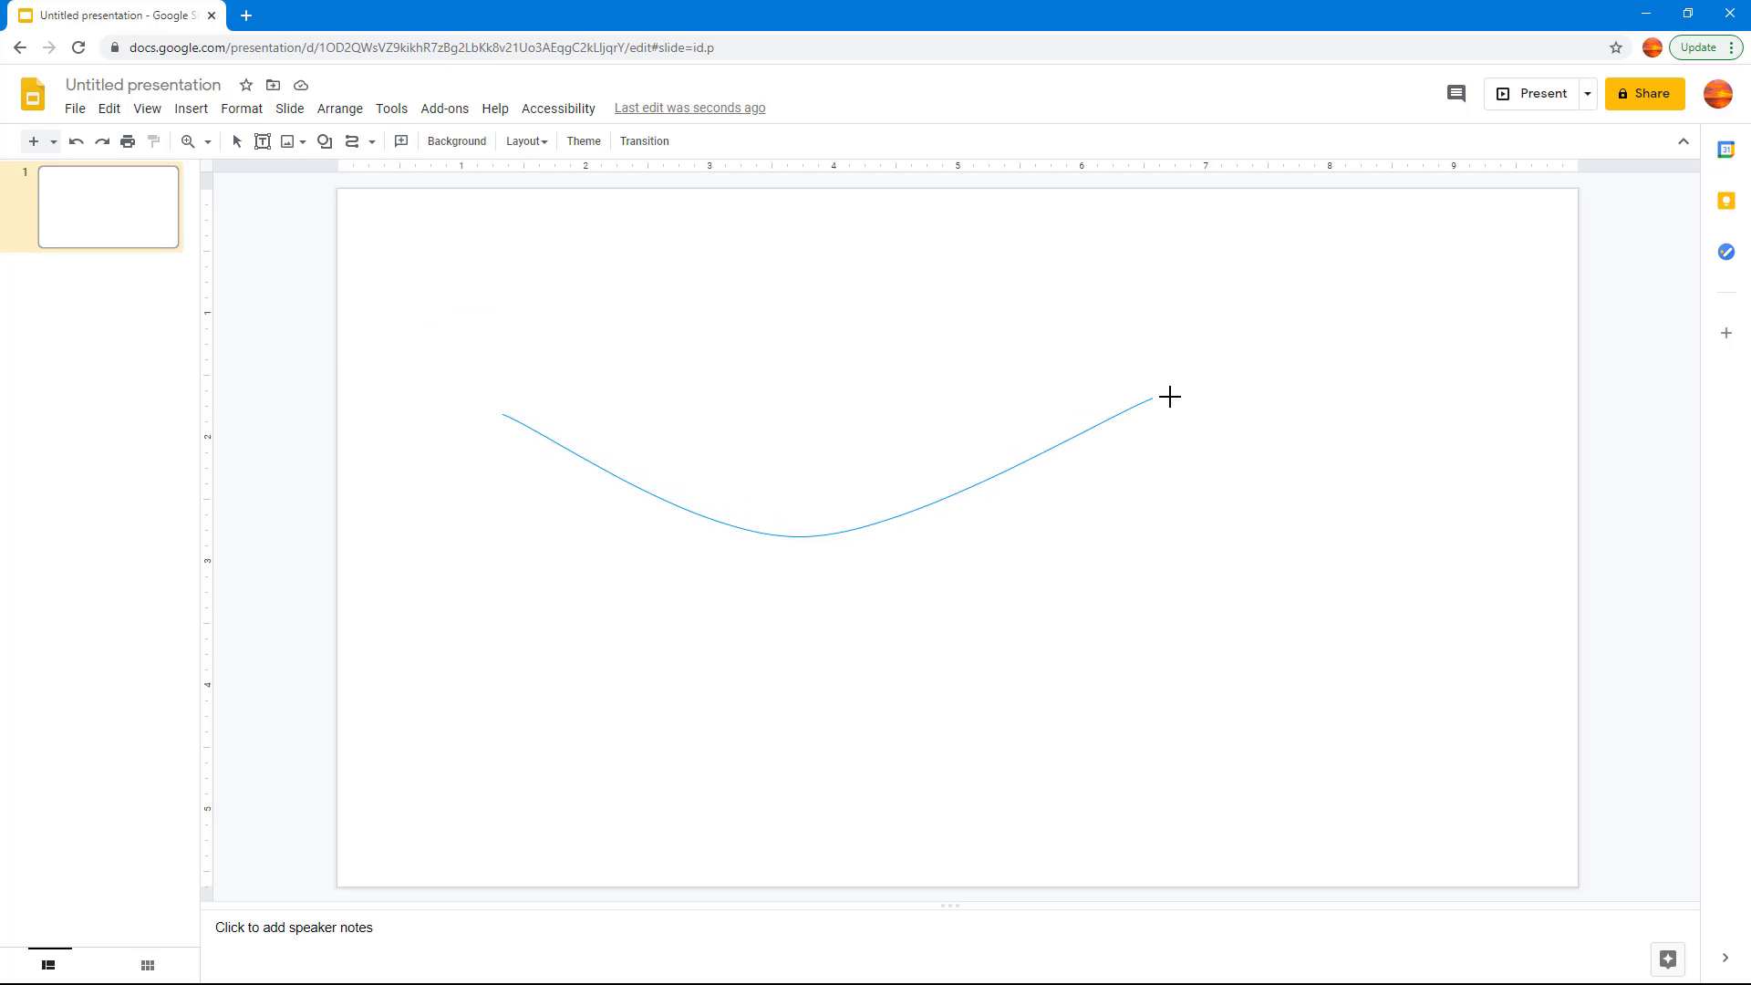
left_click(1185, 414)
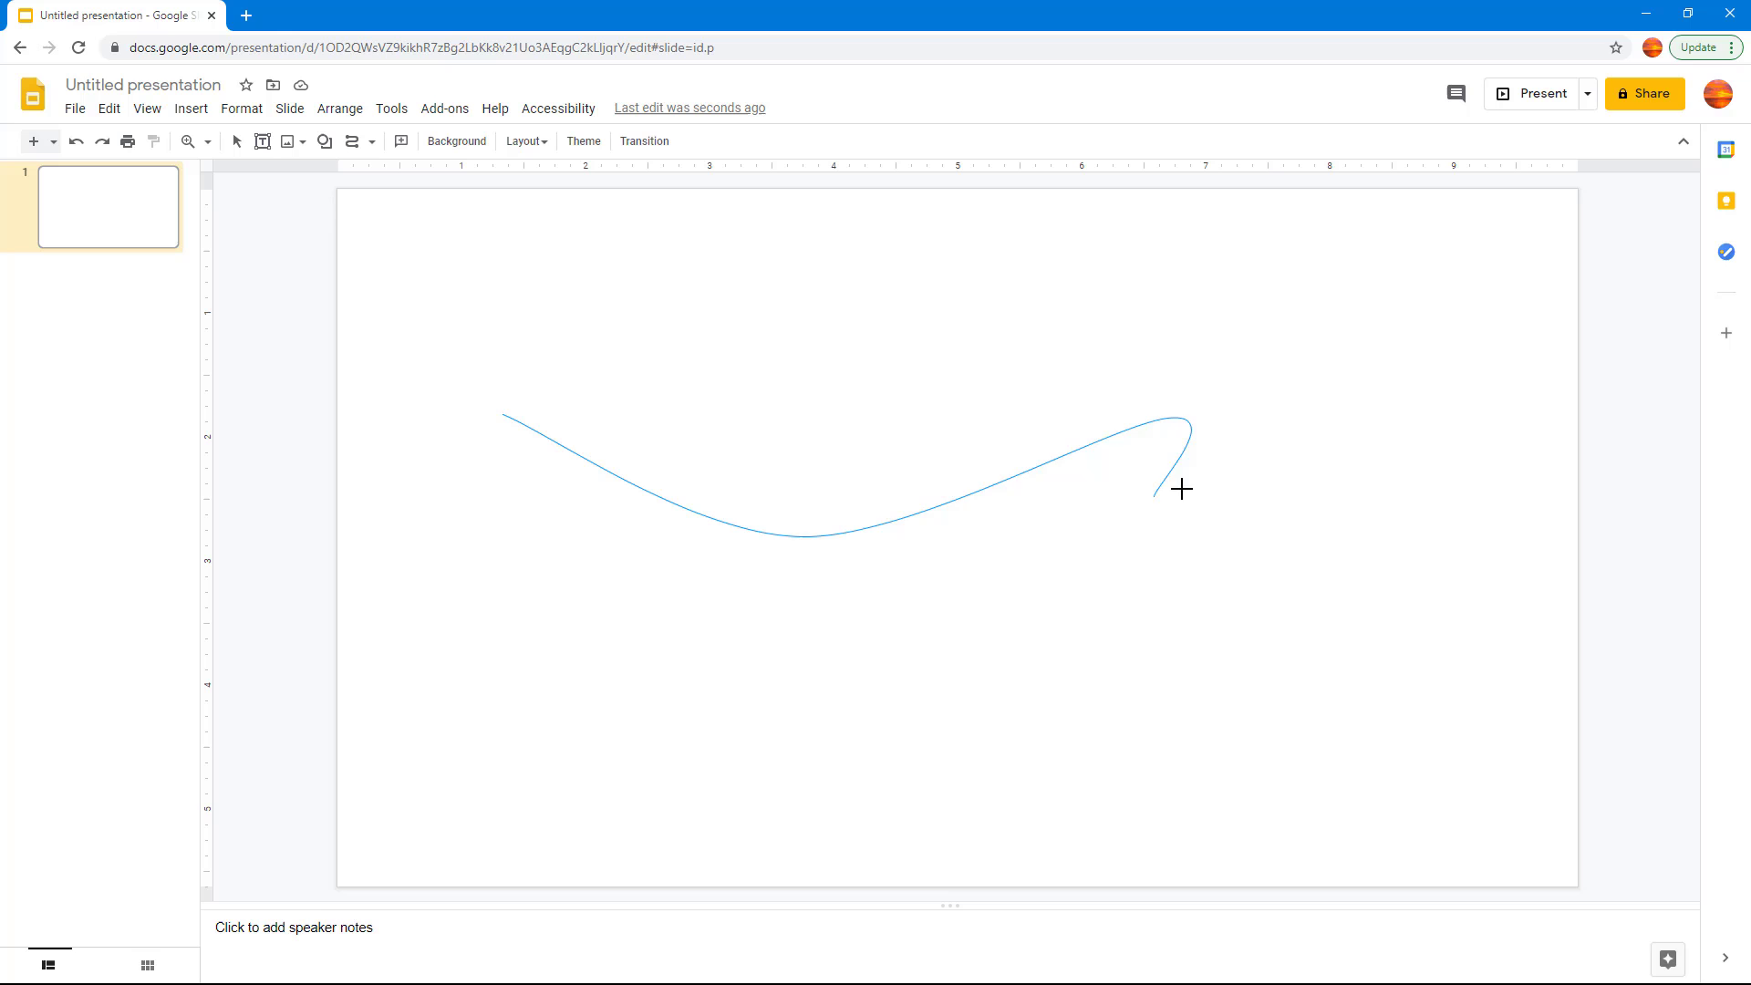
double_click(1224, 397)
left_click(1033, 585)
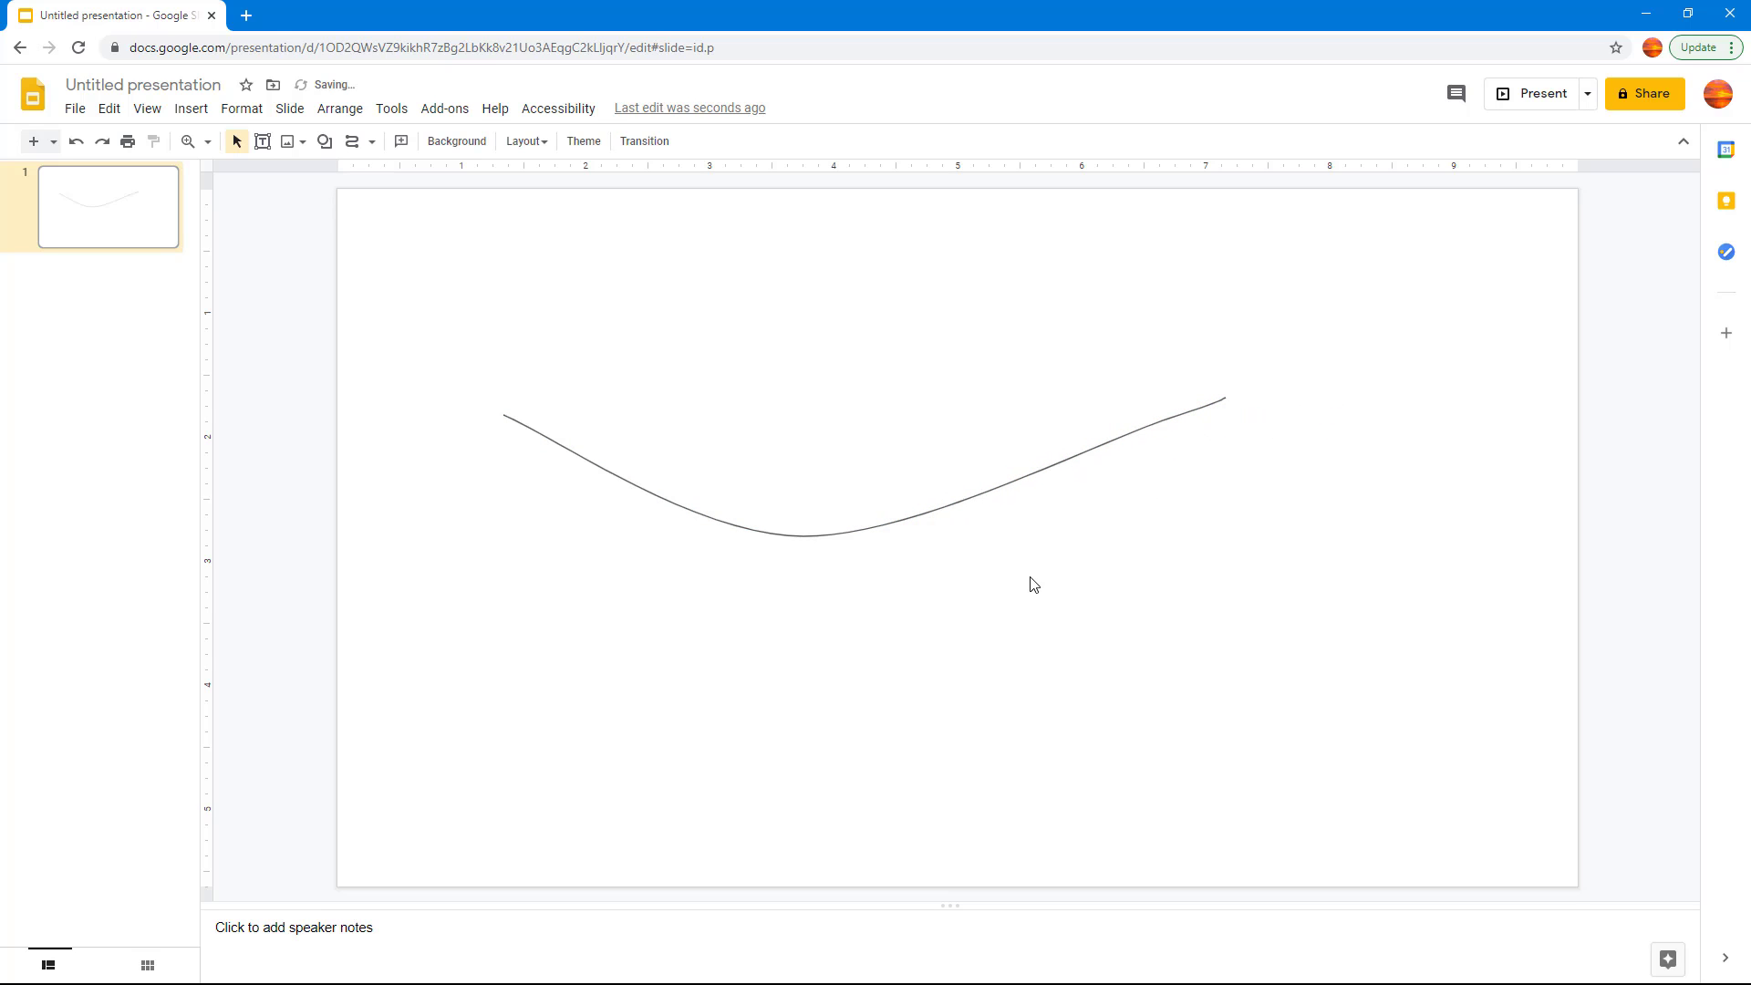
Set the curve's Line start to the round-dot style after trying the arrowhead options.
left_click_drag(414, 294, 1277, 656)
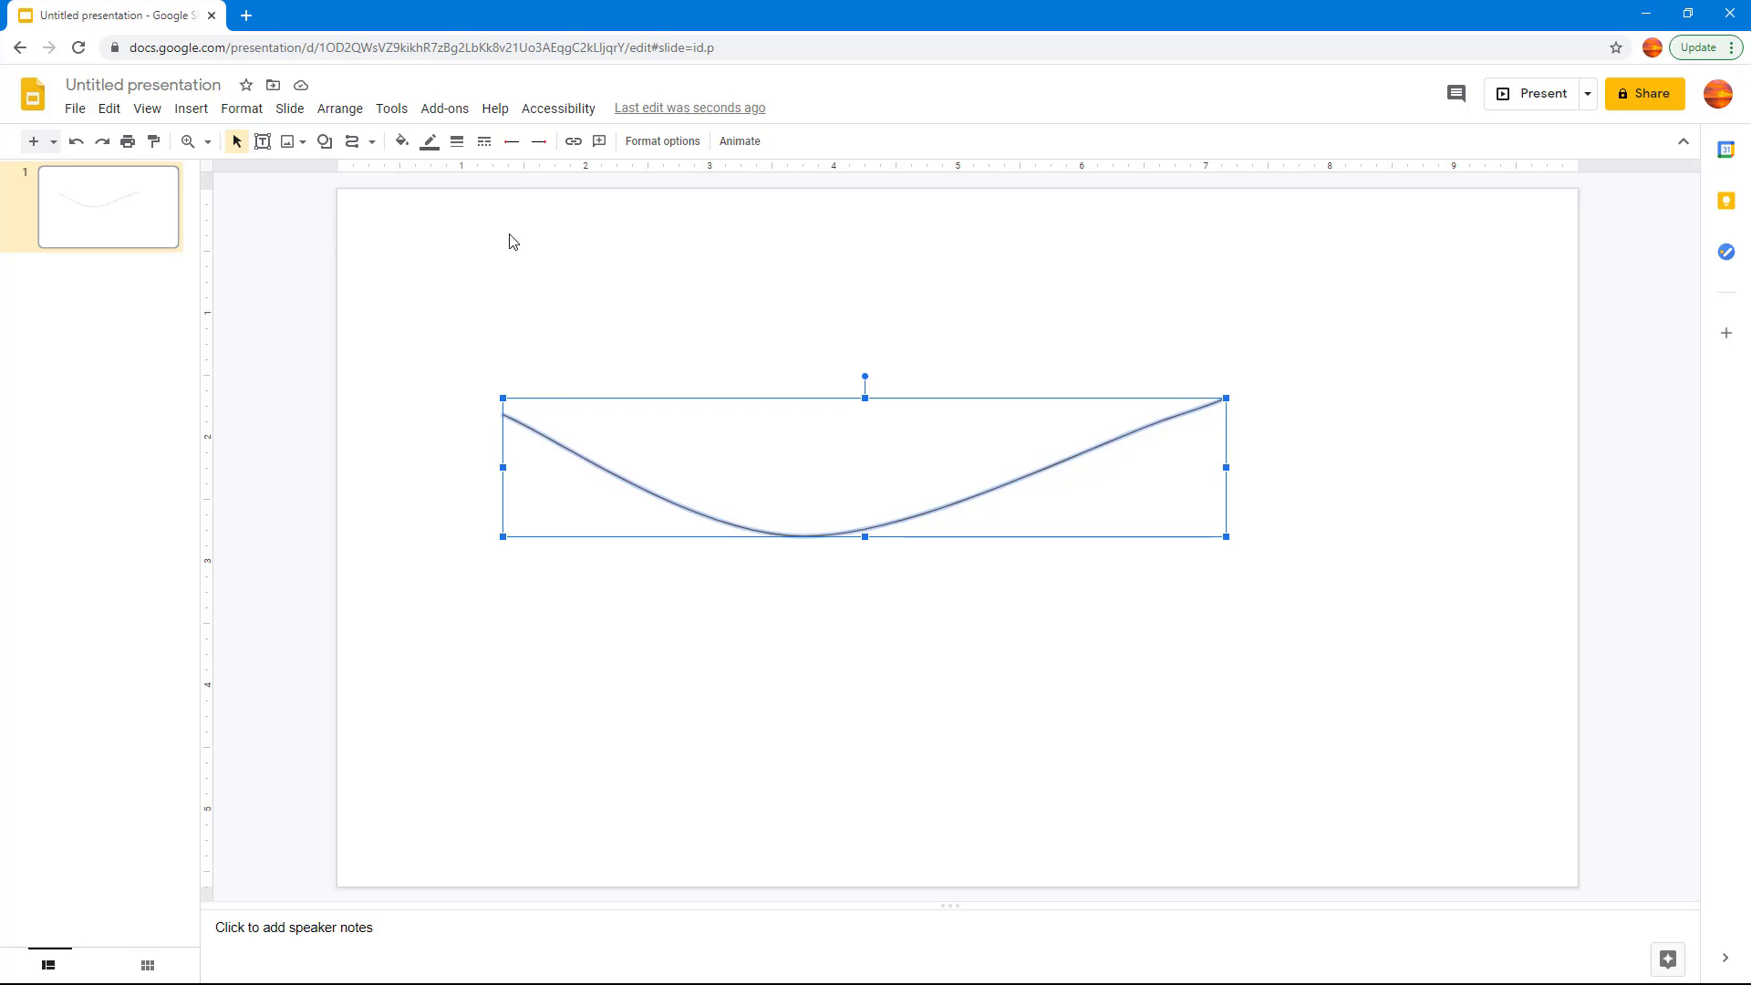
left_click(517, 142)
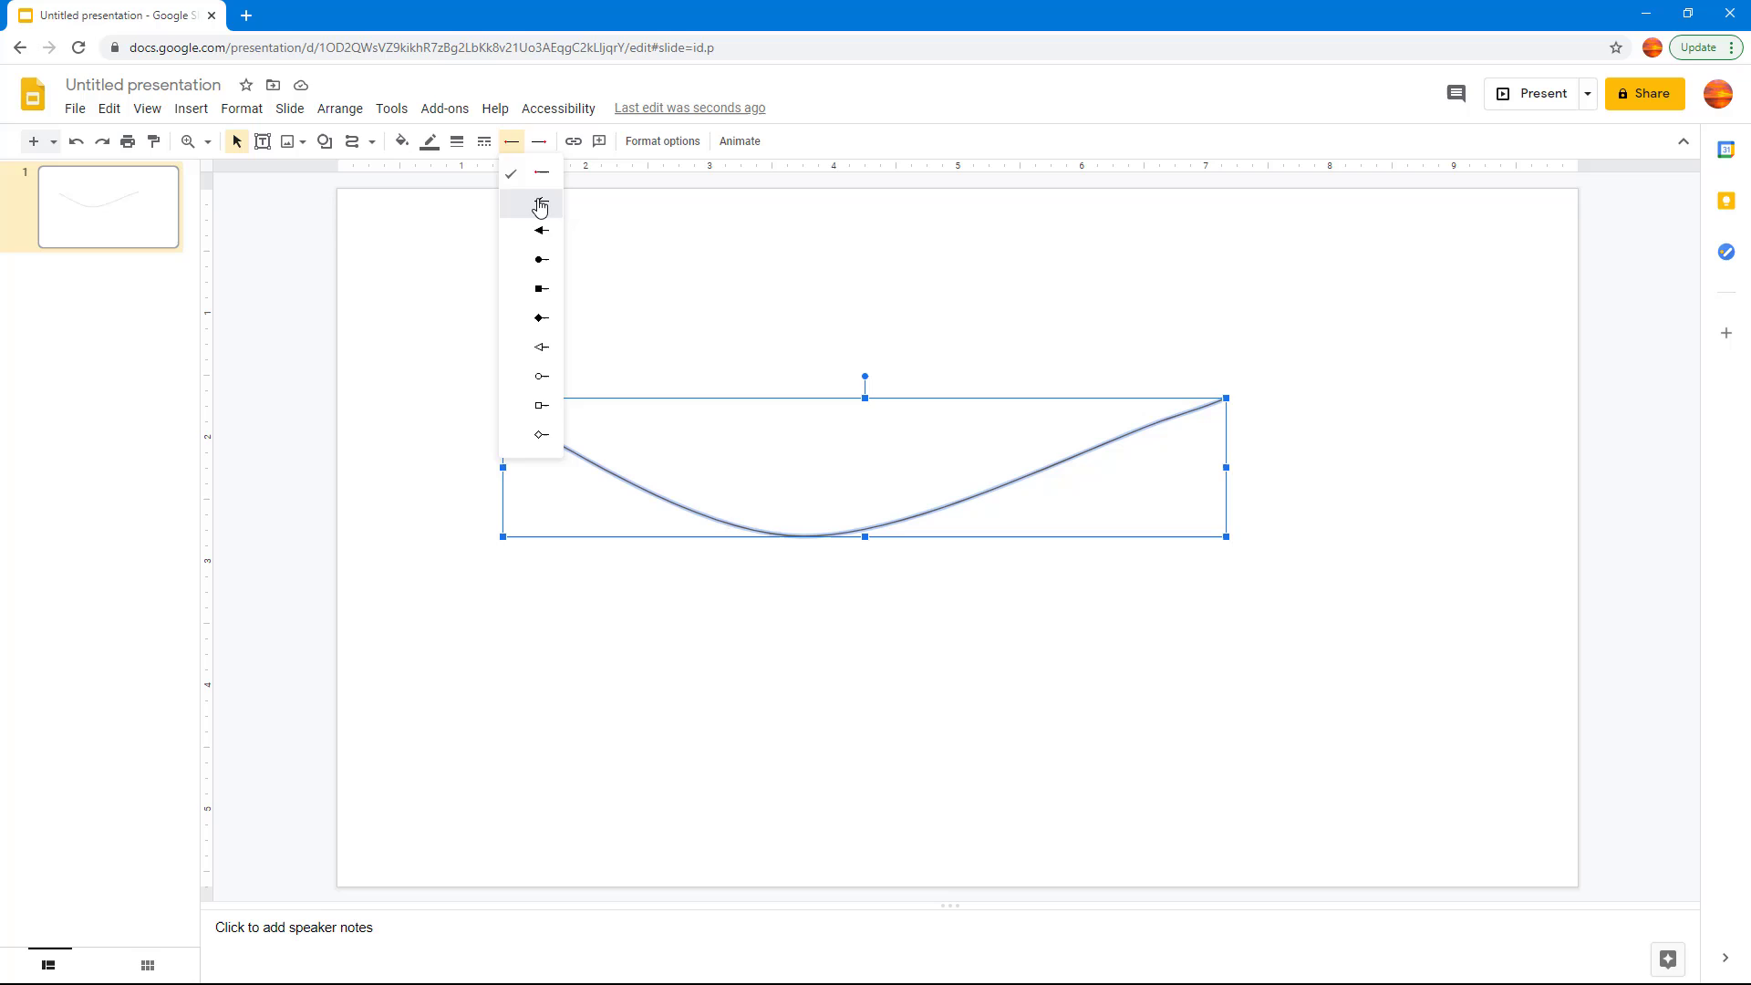
left_click(540, 205)
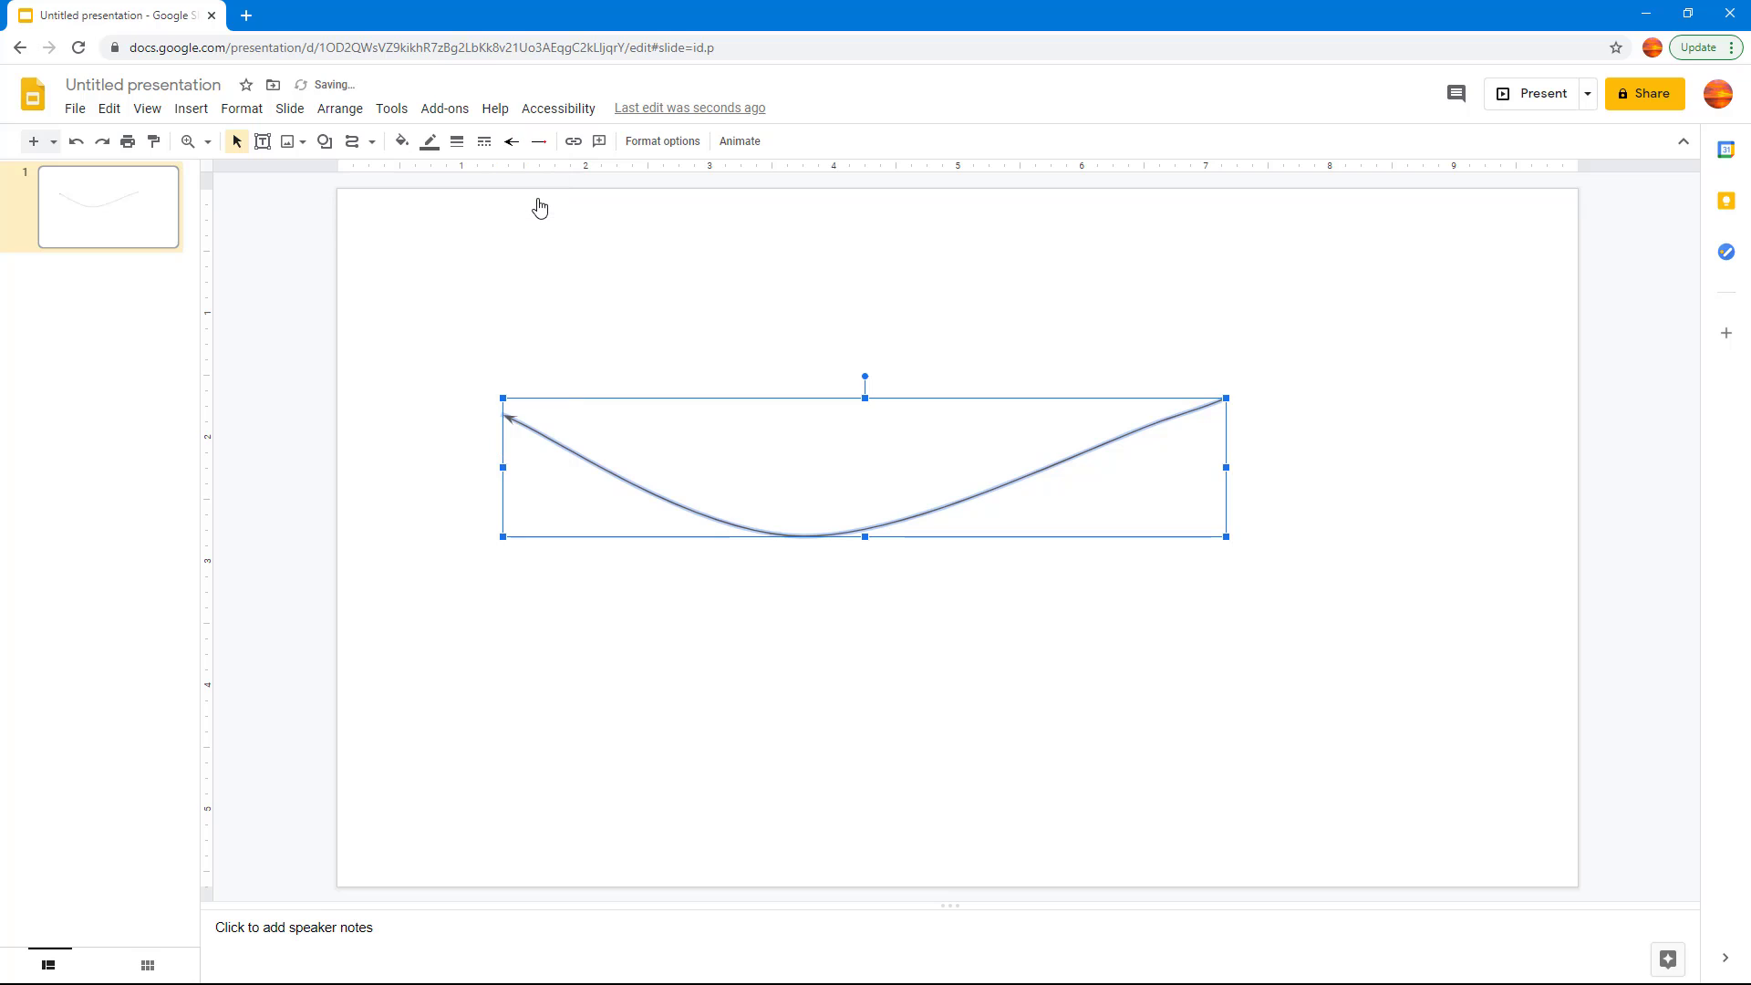
left_click(511, 140)
left_click(540, 232)
left_click(511, 142)
left_click(540, 261)
left_click(563, 303)
left_click(510, 416)
Set the curve's Line end to an arrowhead.
left_click(540, 141)
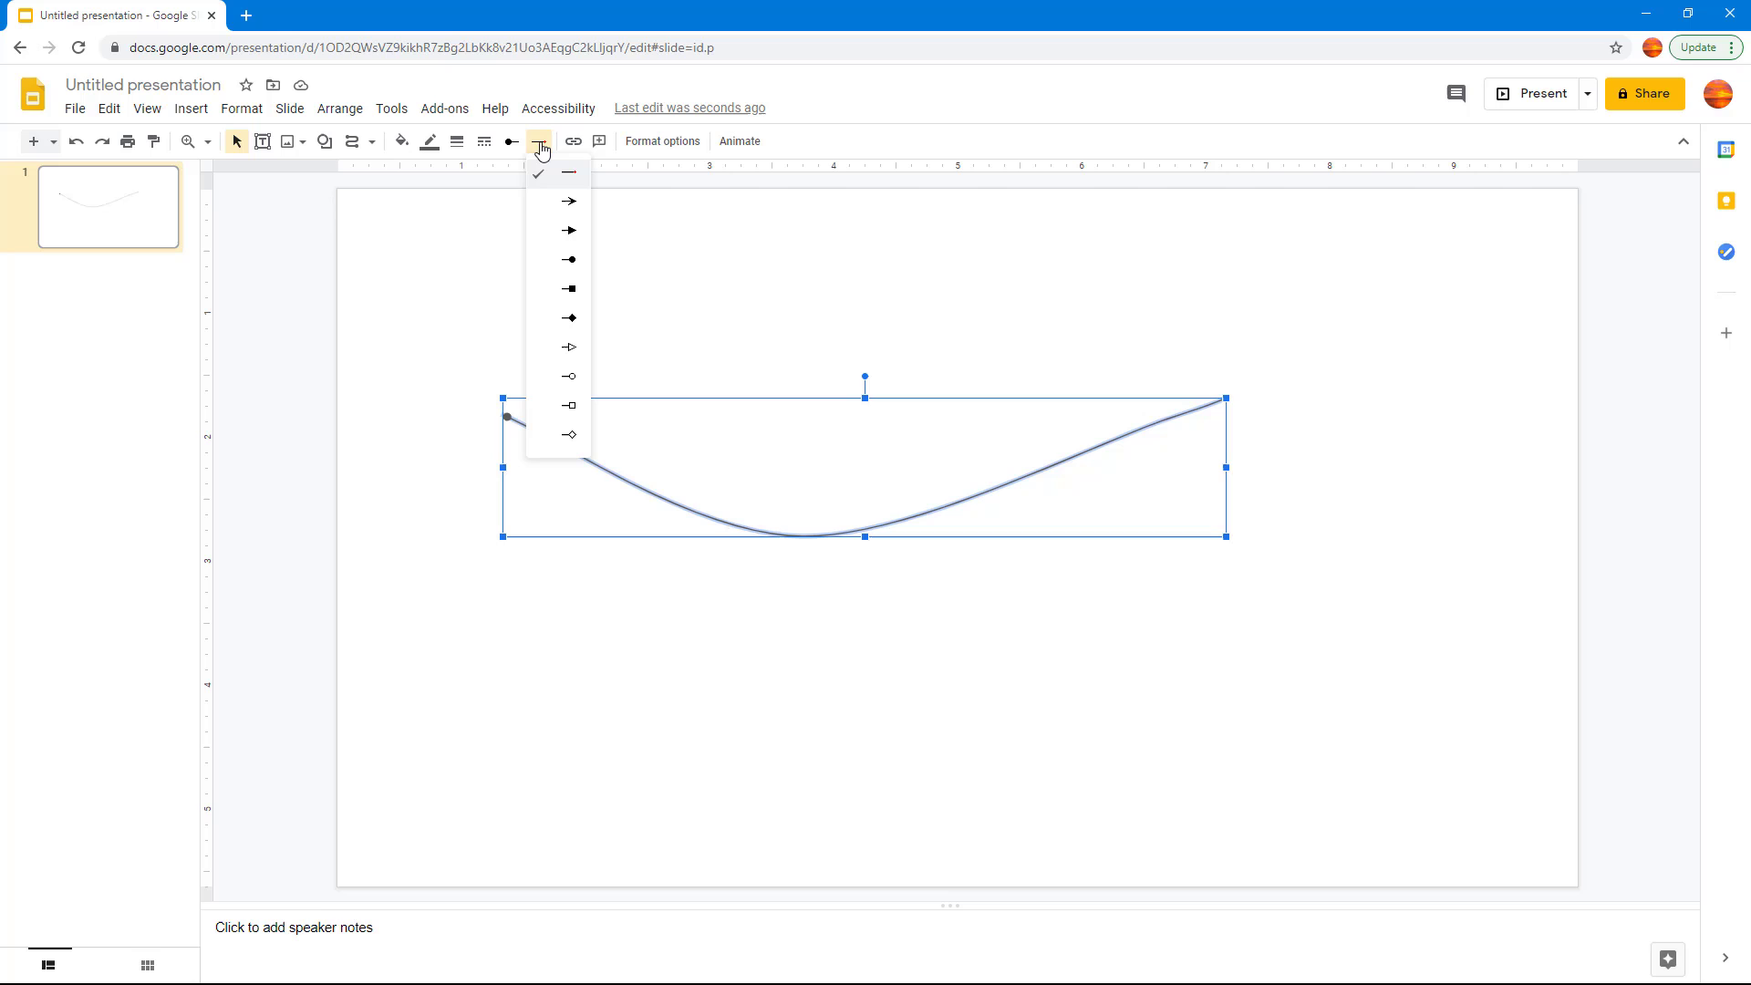
left_click(571, 231)
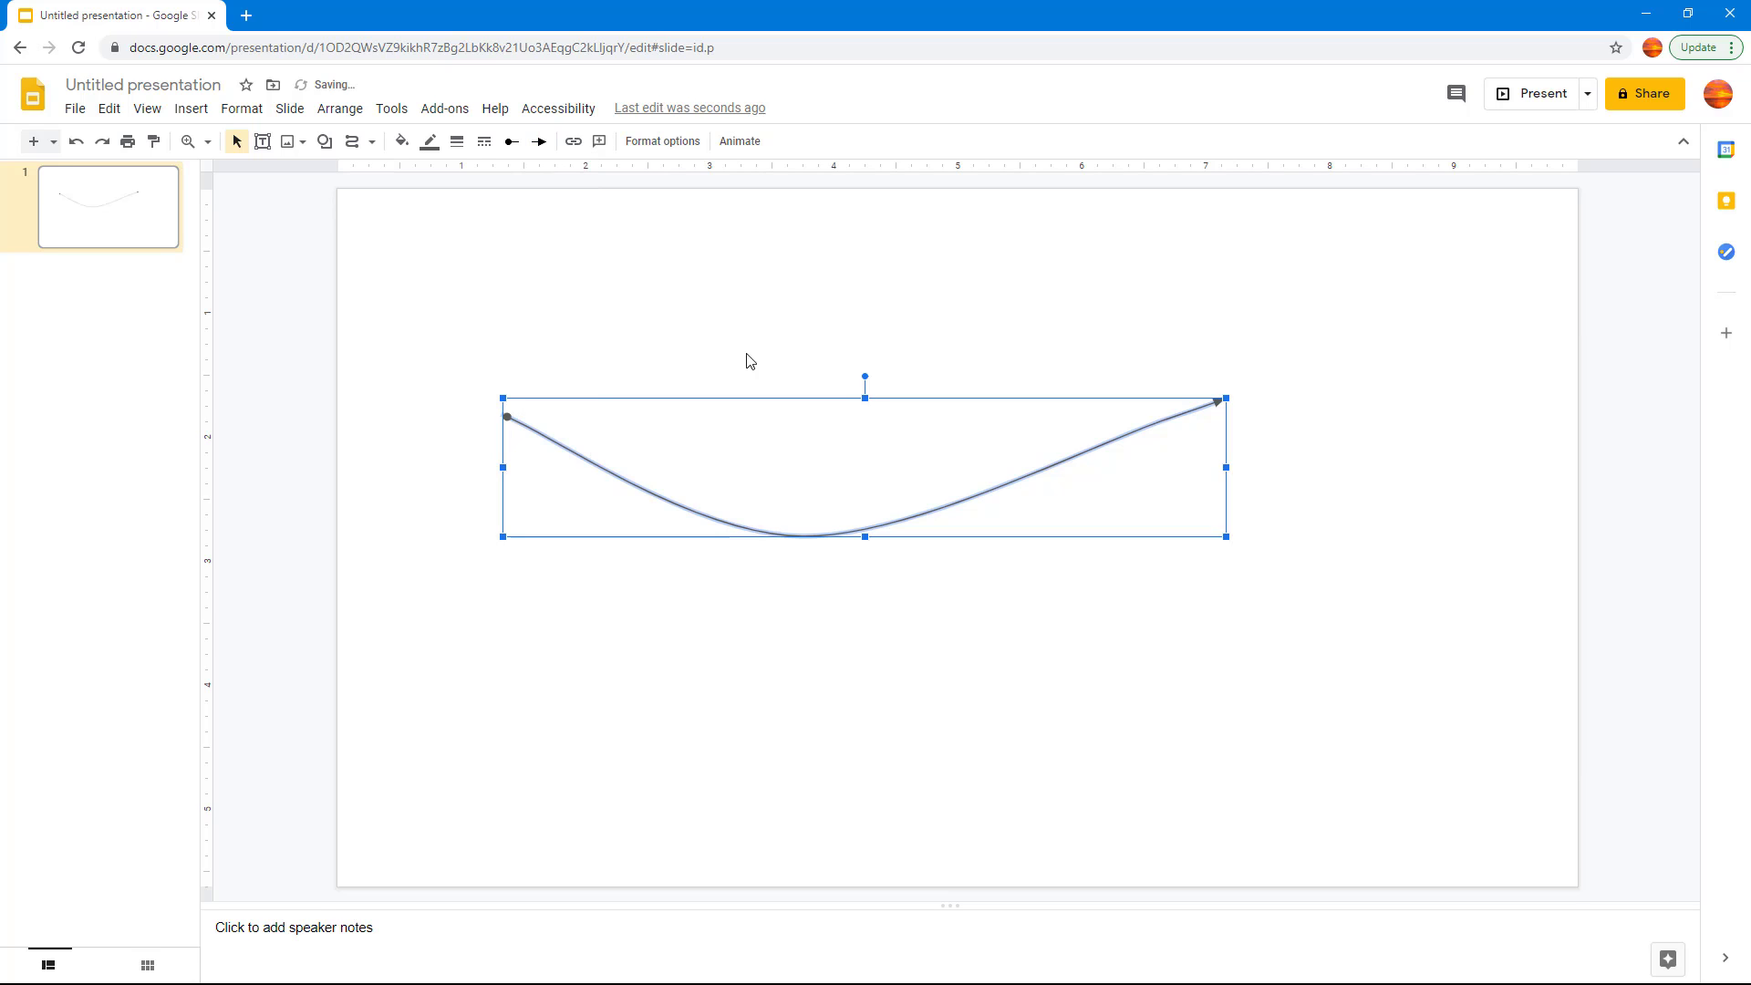
left_click(803, 597)
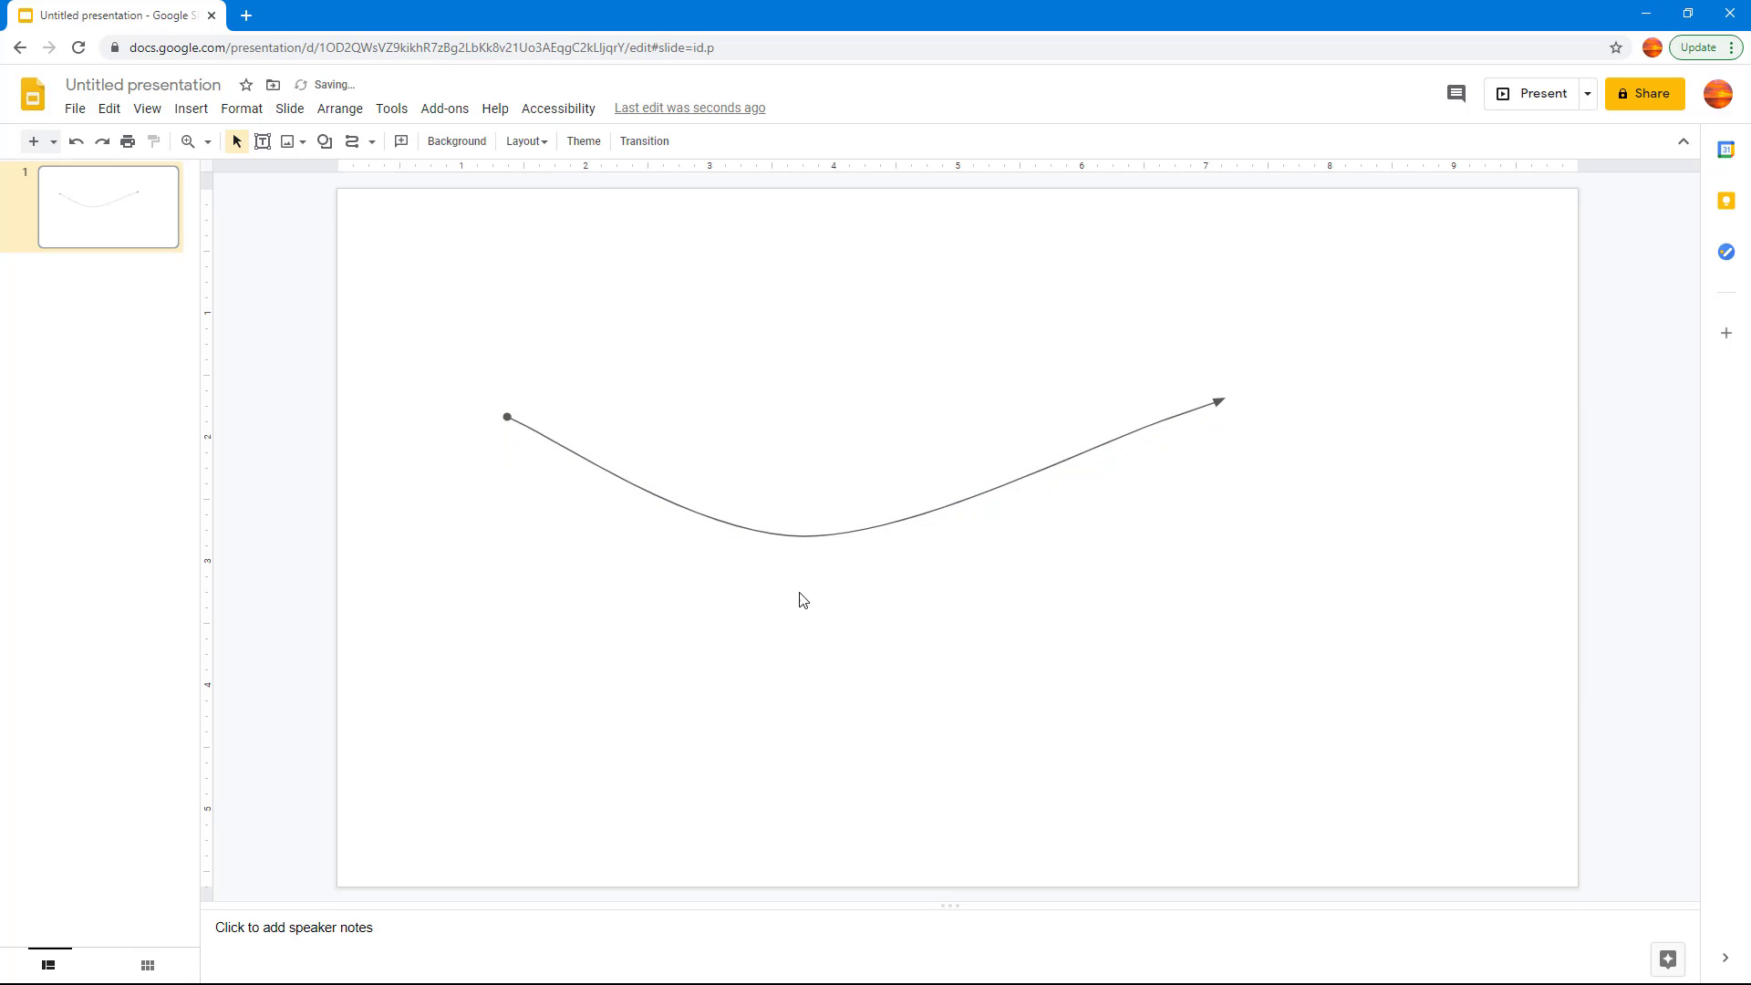
left_click(695, 532)
left_click(931, 689)
Draw an Elbow Connector down the left side of the slide.
left_click(371, 142)
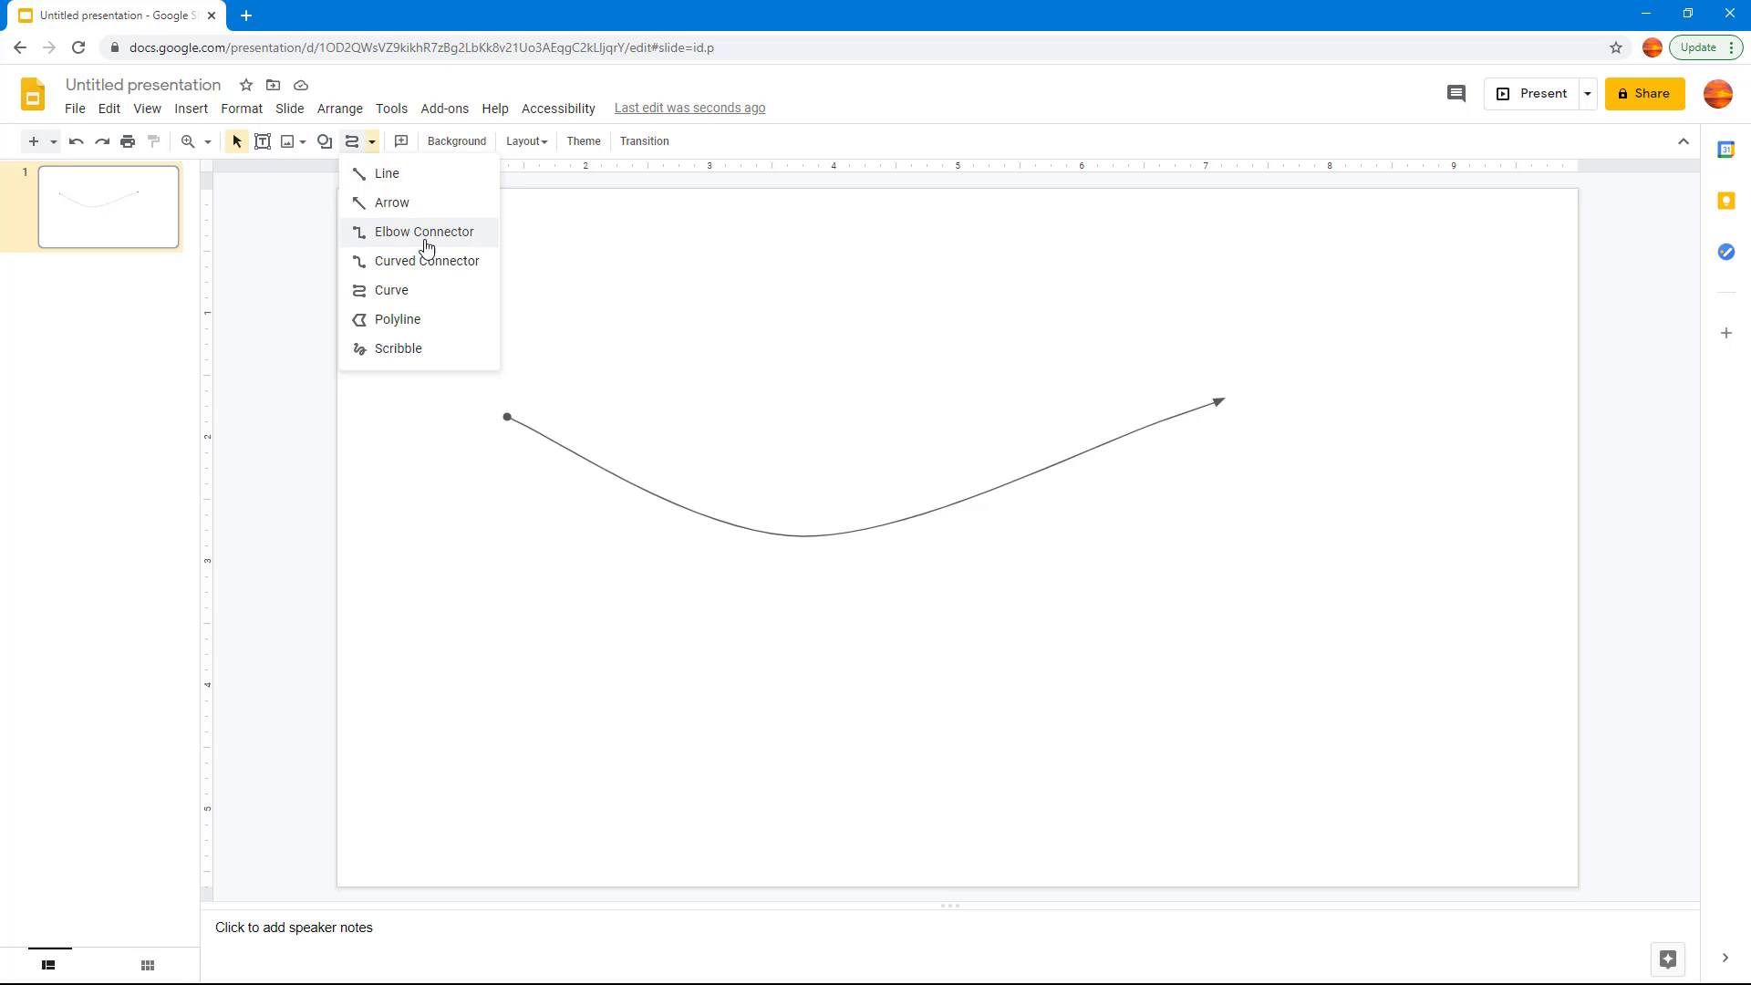
left_click(424, 232)
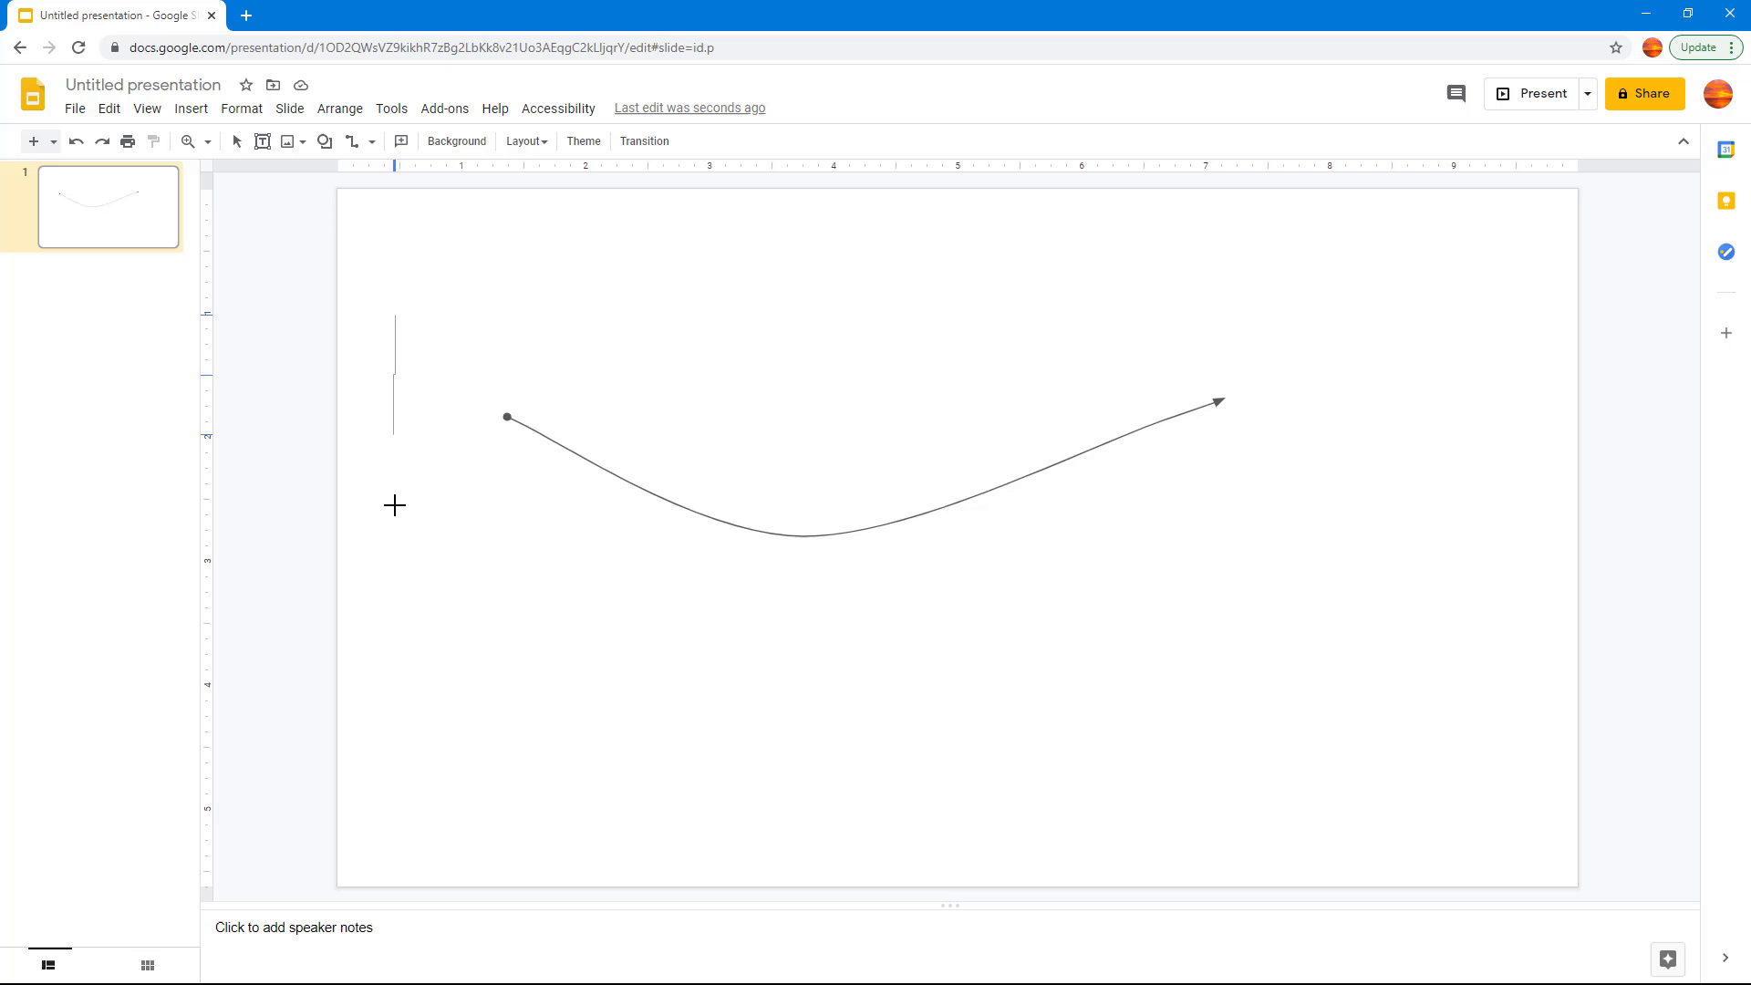
left_click_drag(397, 318, 566, 657)
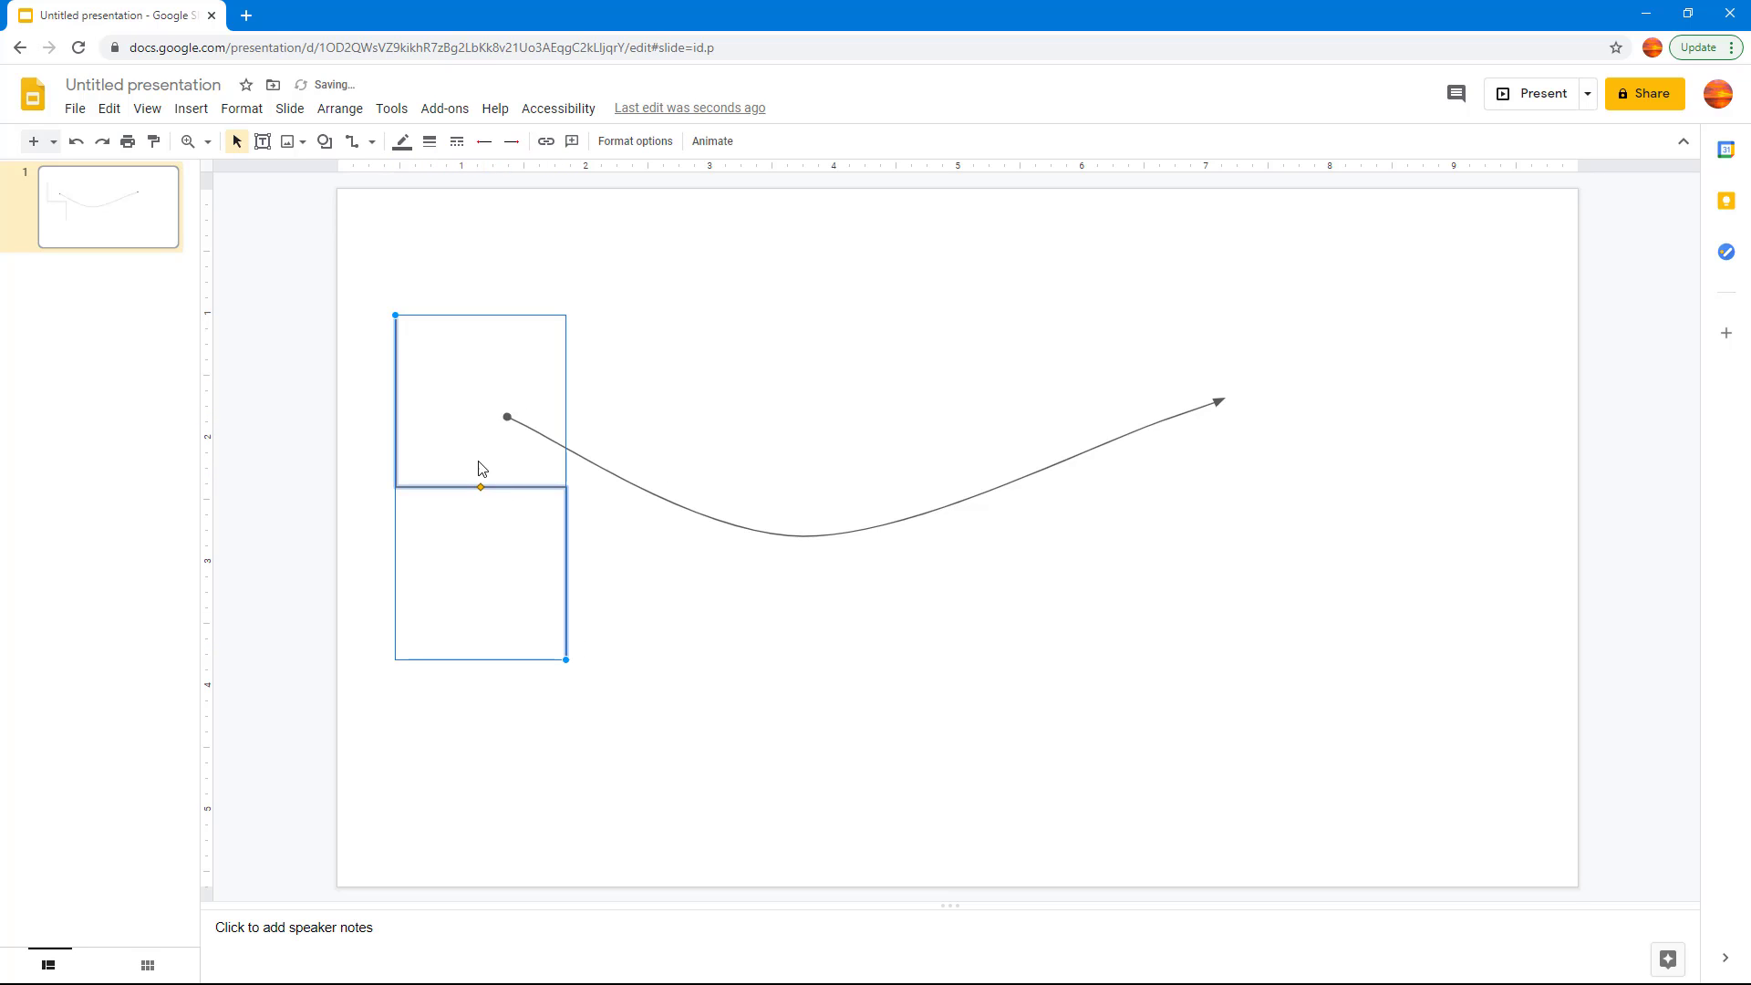
Give the connector a filled-arrow Line start and a hollow-diamond Line end.
left_click(483, 140)
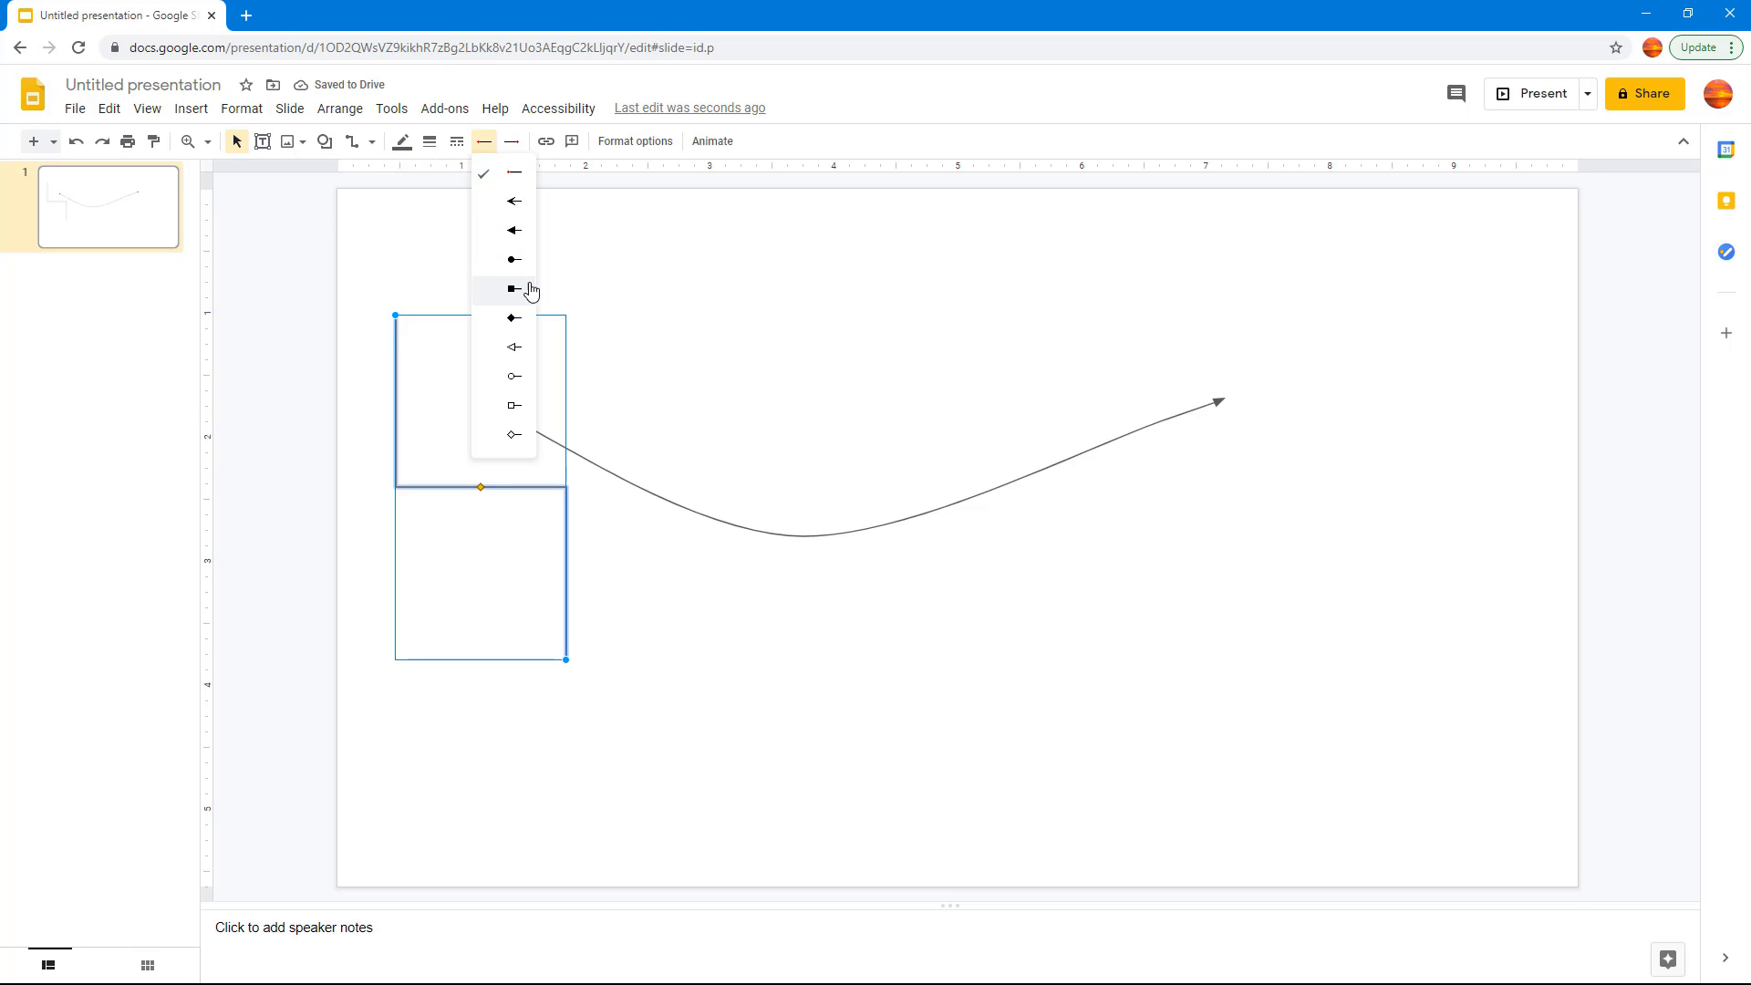
left_click(517, 232)
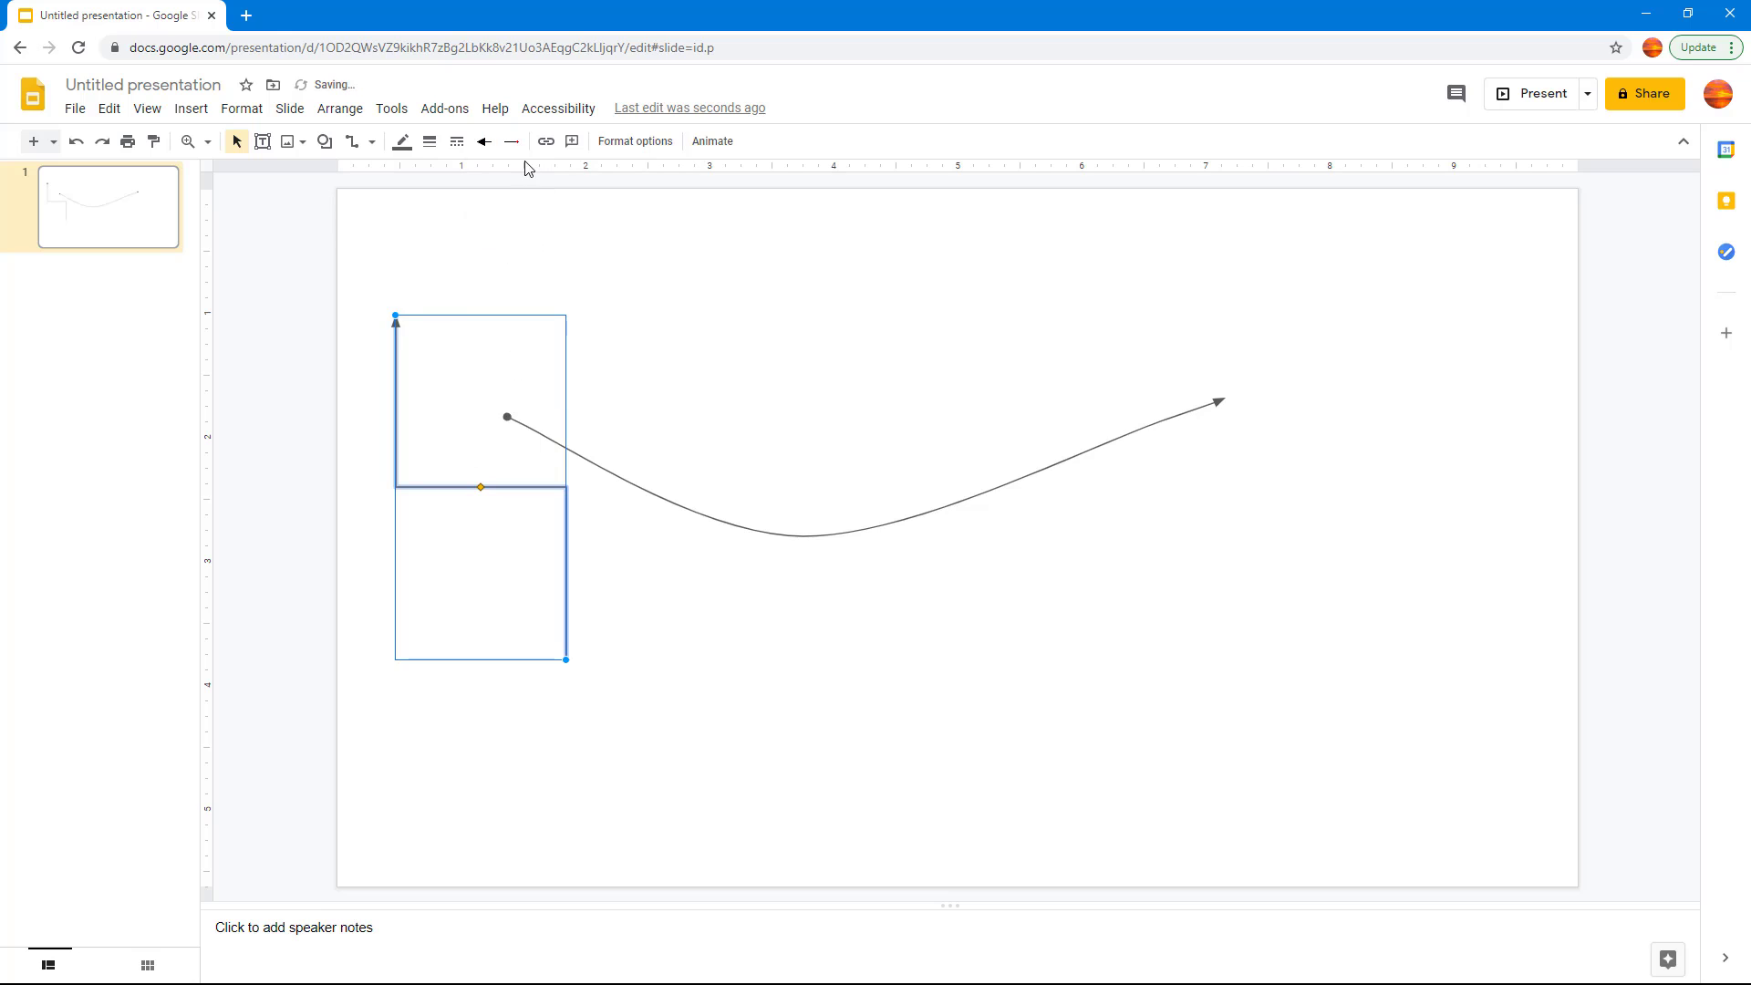
left_click(512, 142)
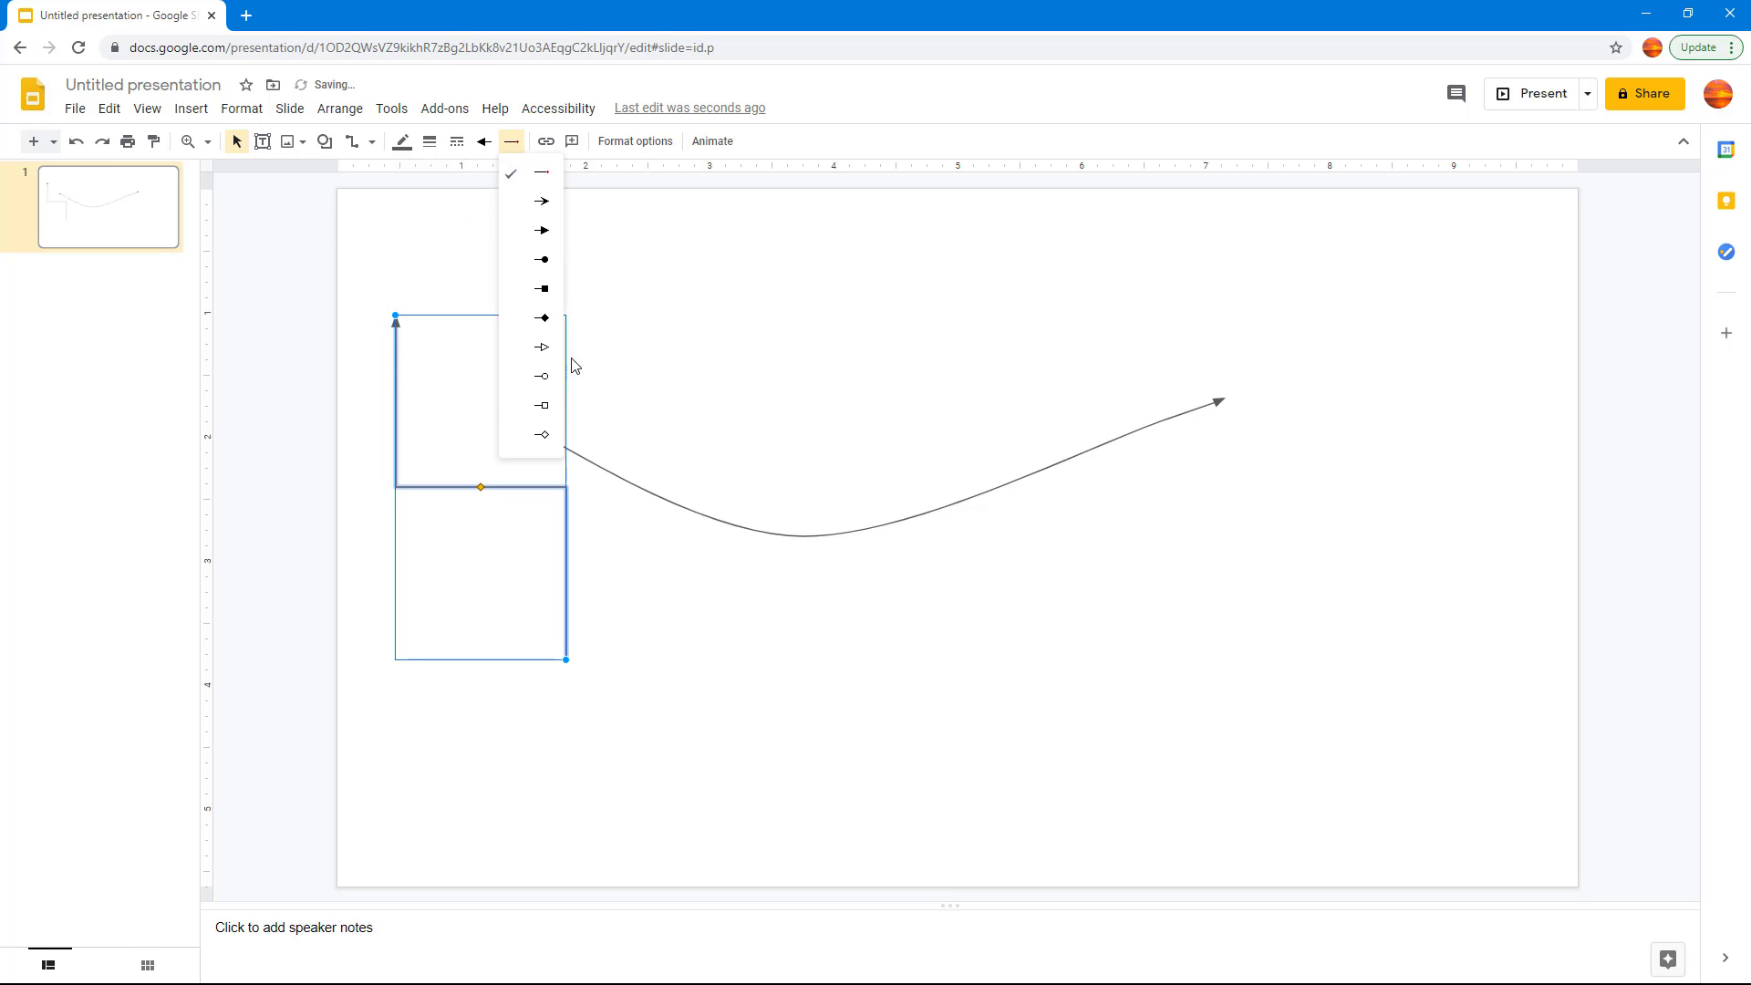
left_click(543, 438)
left_click(676, 642)
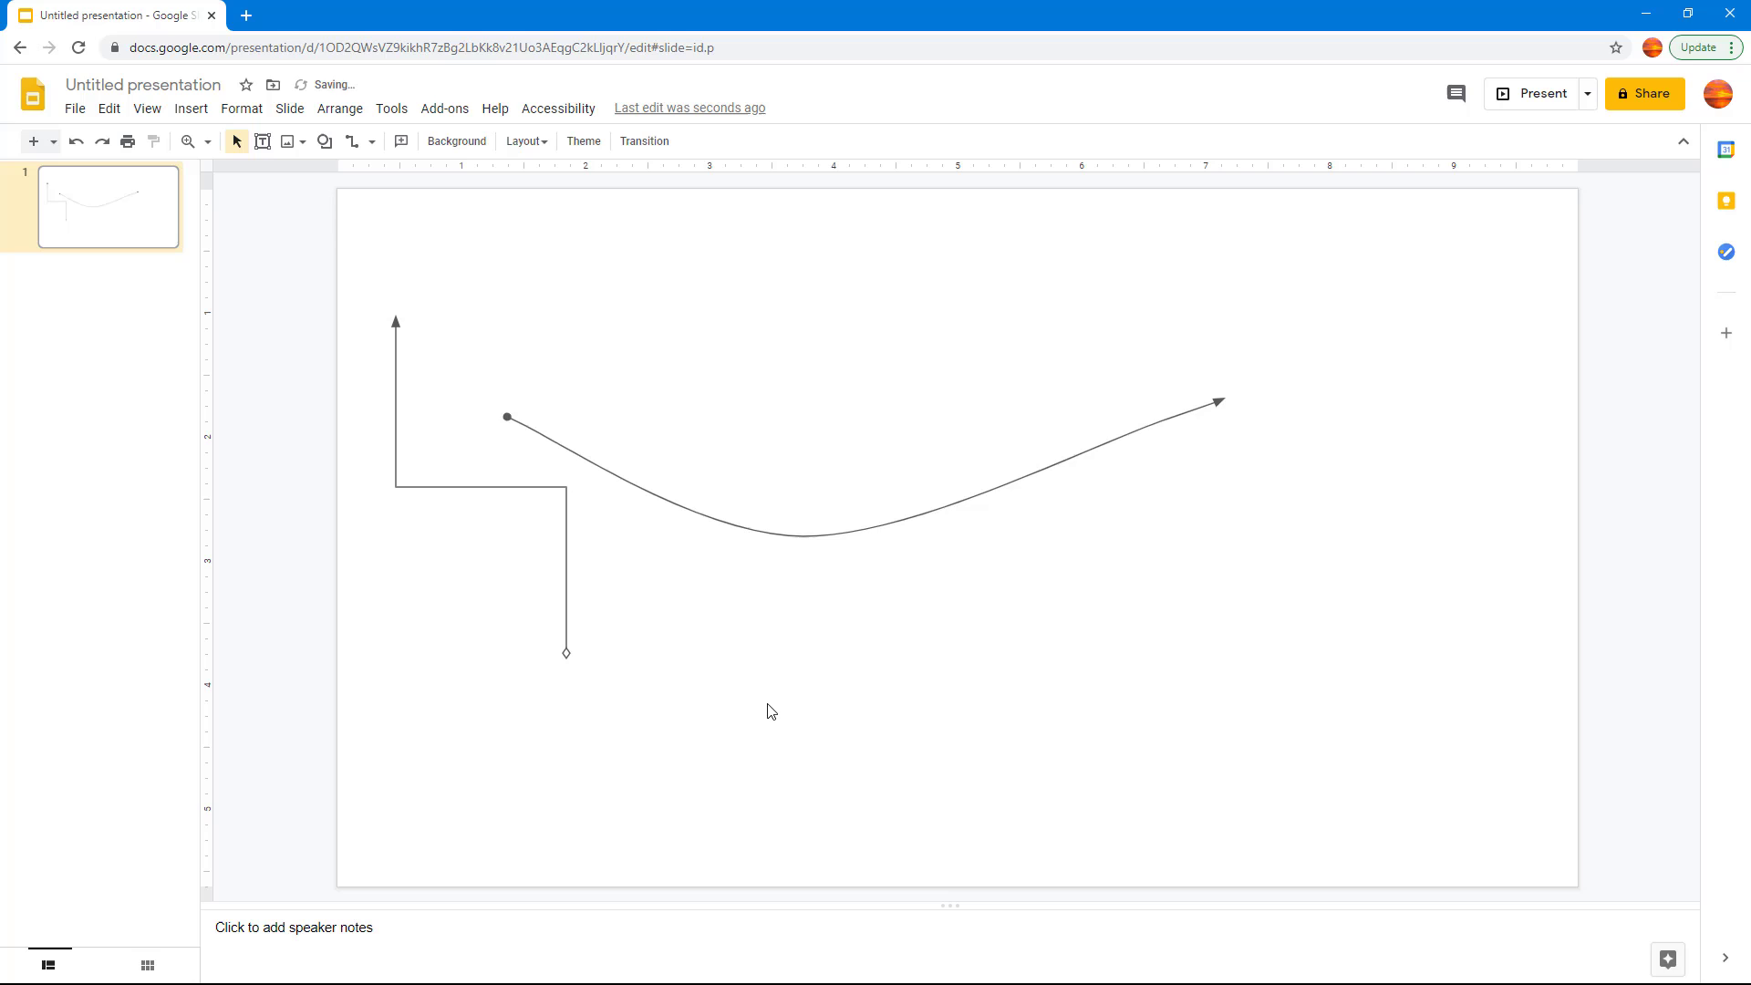